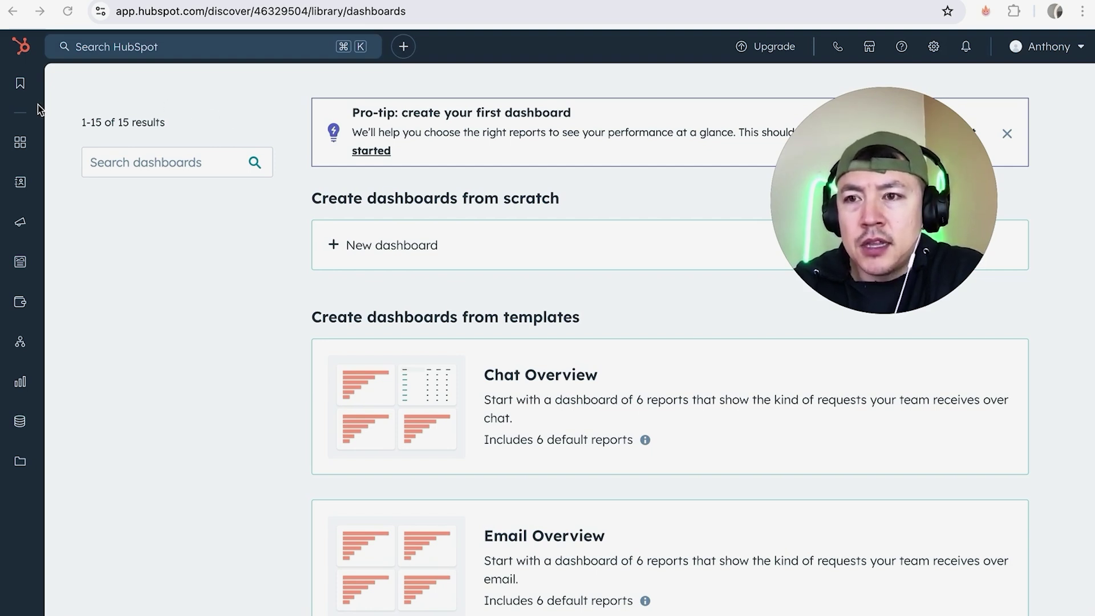
Step: Go to Marketing > Email to reach the empty marketing email overview
{"action": "mouse_move", "coordinate": [33, 117]}
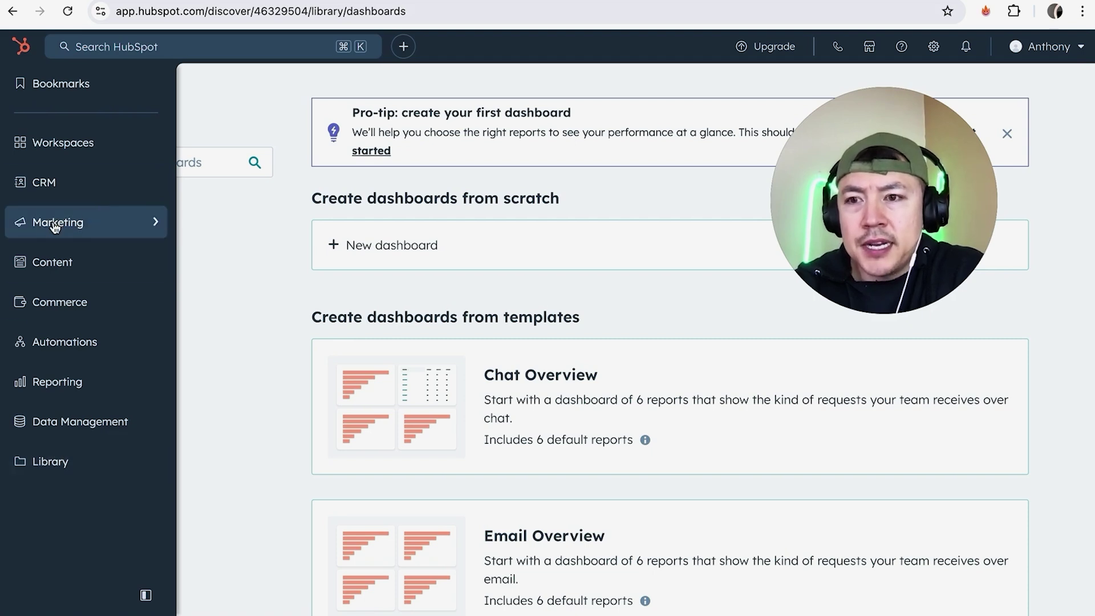
{"action": "left_click", "coordinate": [102, 225]}
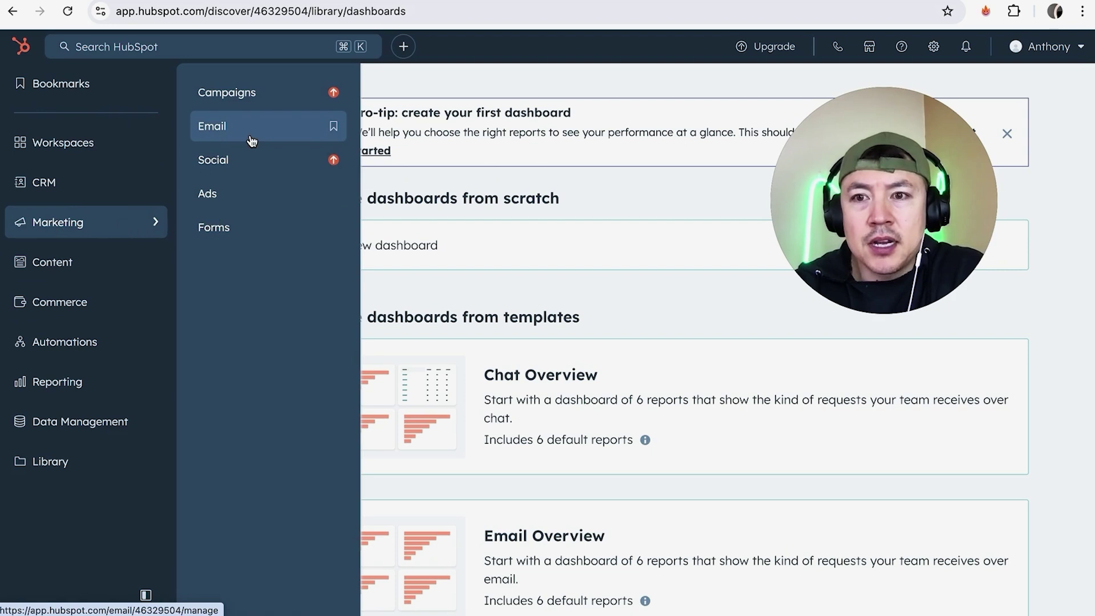
{"action": "left_click", "coordinate": [221, 131]}
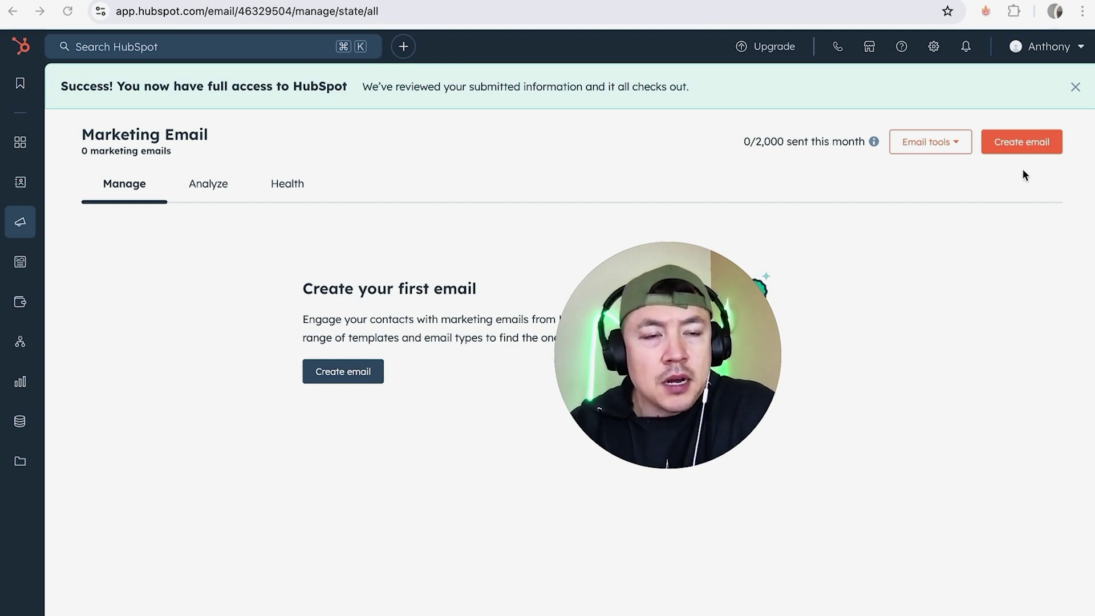
Step: Create a new Regular email based on the Simple template
{"action": "left_click", "coordinate": [1008, 143]}
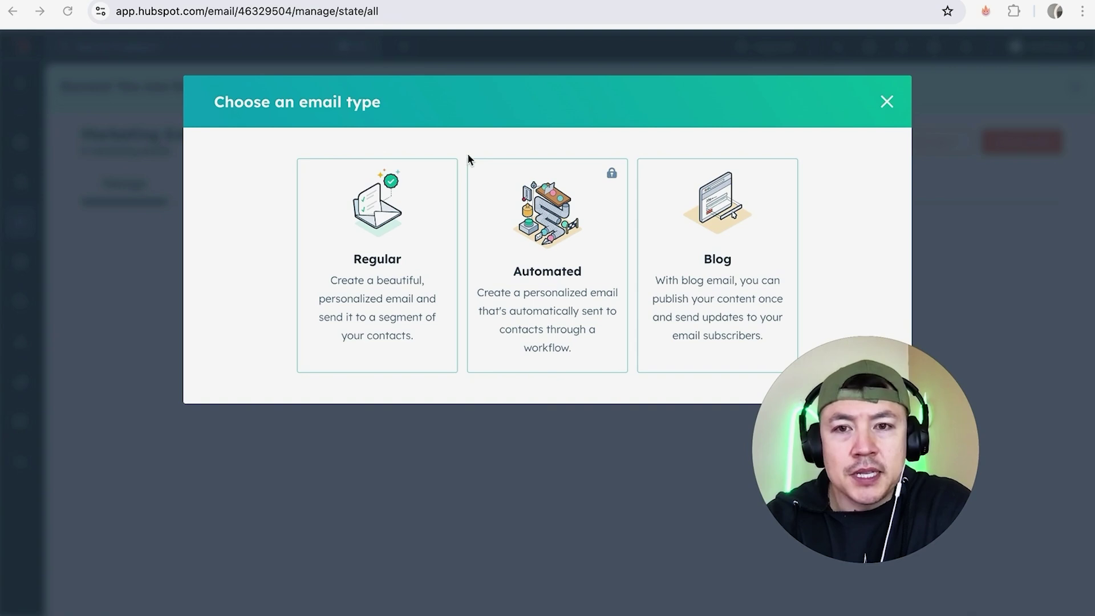
{"action": "left_click", "coordinate": [383, 238]}
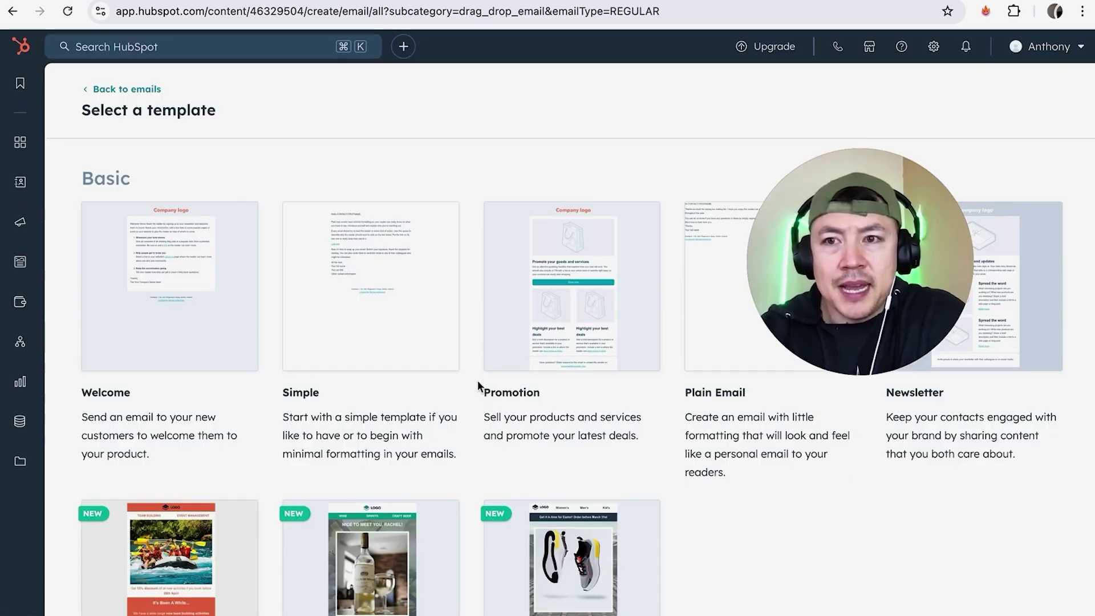
{"action": "scroll", "coordinate": [478, 384], "scroll_direction": "down", "scroll_amount": 12}
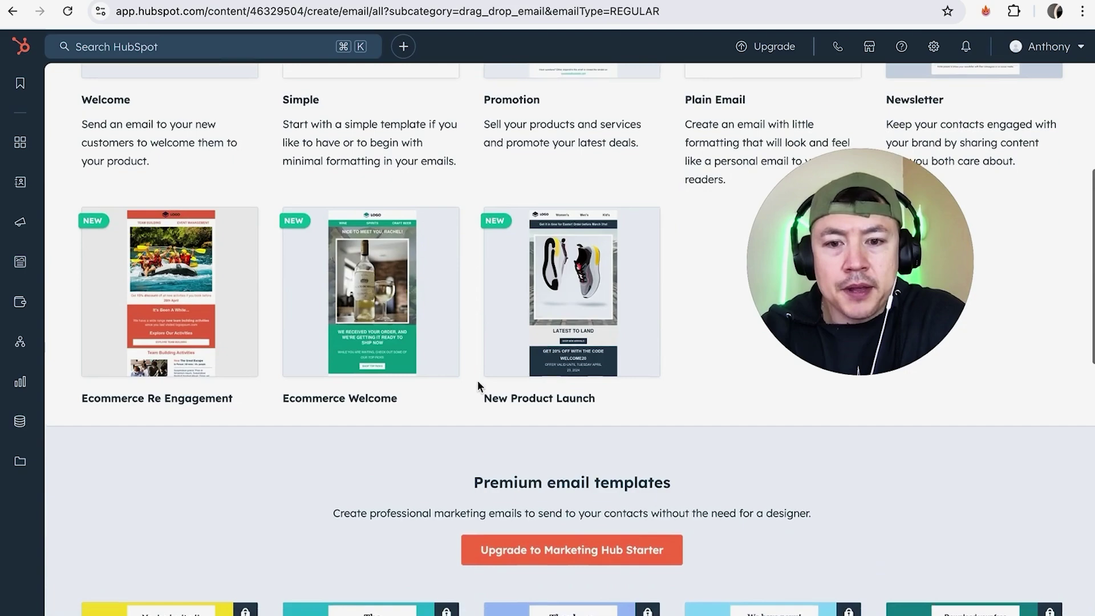
{"action": "scroll", "coordinate": [478, 382], "scroll_direction": "down", "scroll_amount": 4}
{"action": "scroll", "coordinate": [478, 381], "scroll_direction": "up", "scroll_amount": 10}
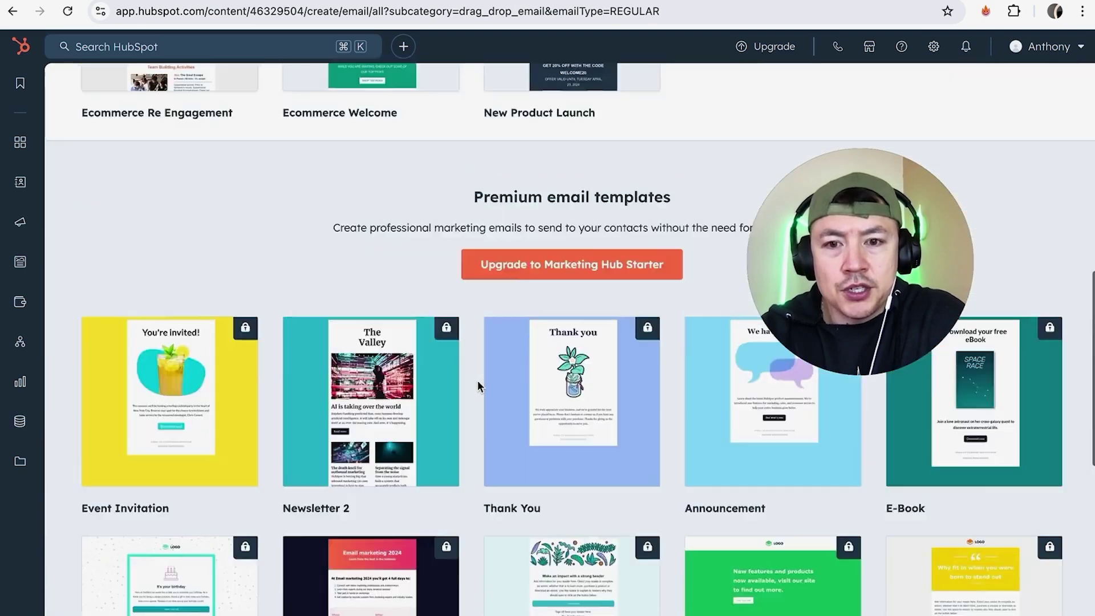
{"action": "scroll", "coordinate": [477, 381], "scroll_direction": "up", "scroll_amount": 8}
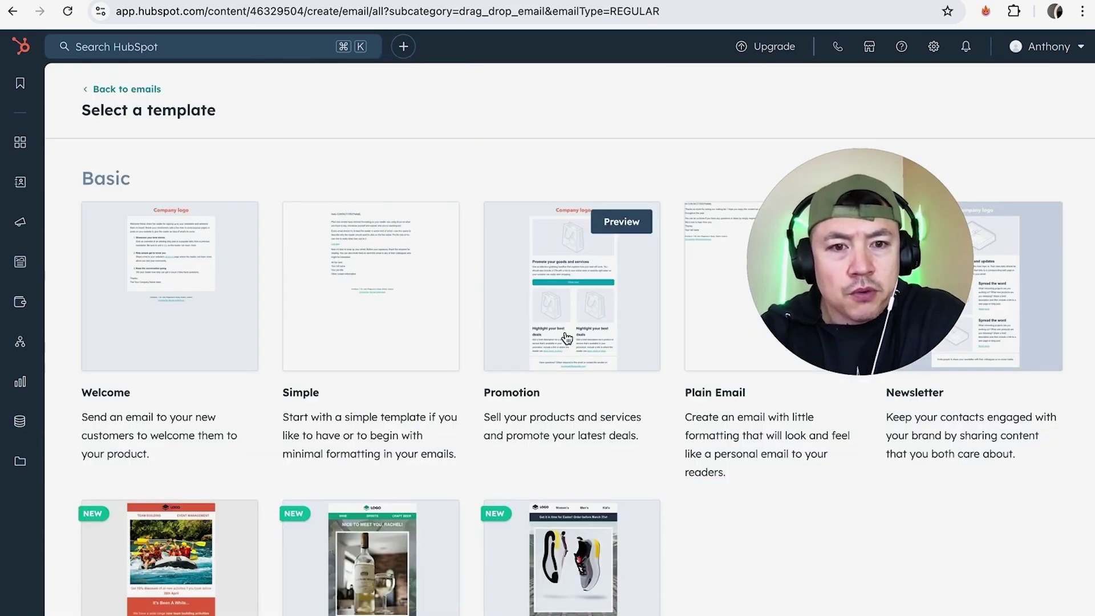
{"action": "scroll", "coordinate": [548, 408], "scroll_direction": "down", "scroll_amount": 1}
{"action": "scroll", "coordinate": [546, 402], "scroll_direction": "down", "scroll_amount": 1}
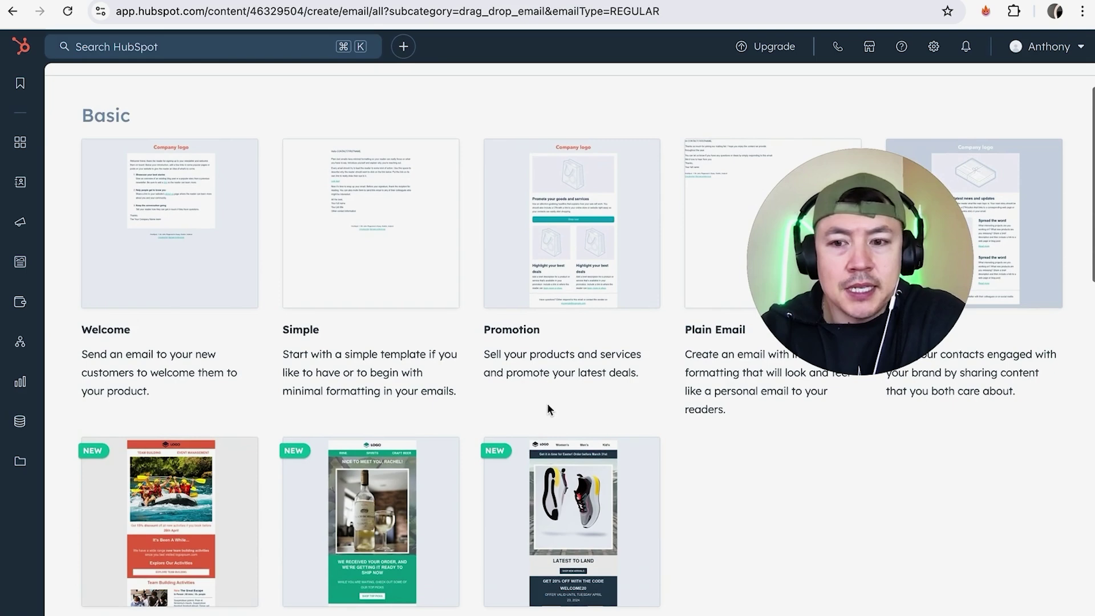
{"action": "mouse_move", "coordinate": [411, 253]}
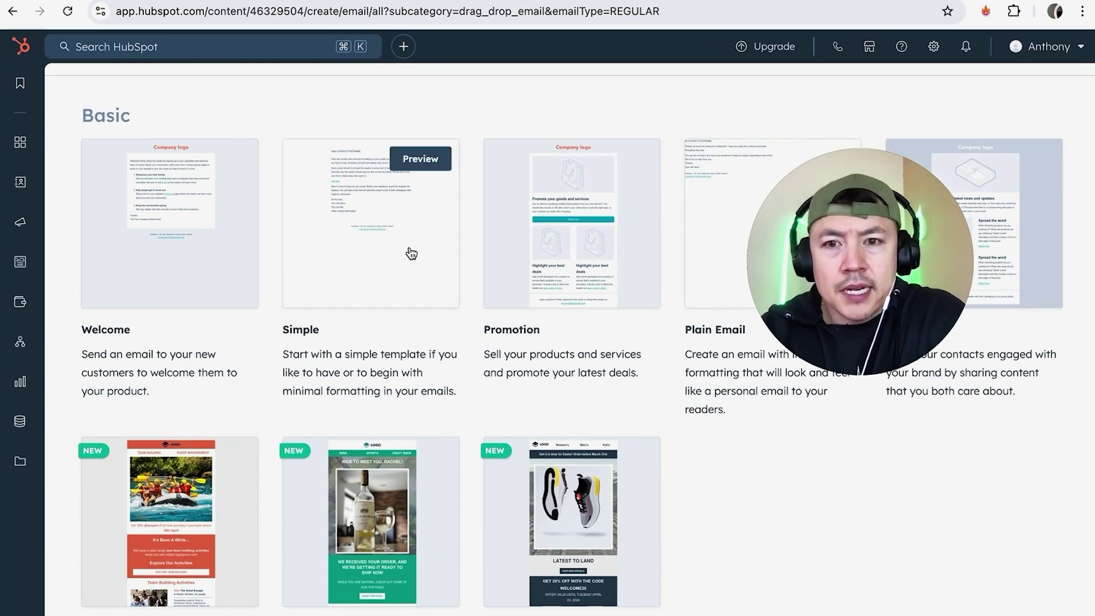
{"action": "left_click", "coordinate": [367, 226]}
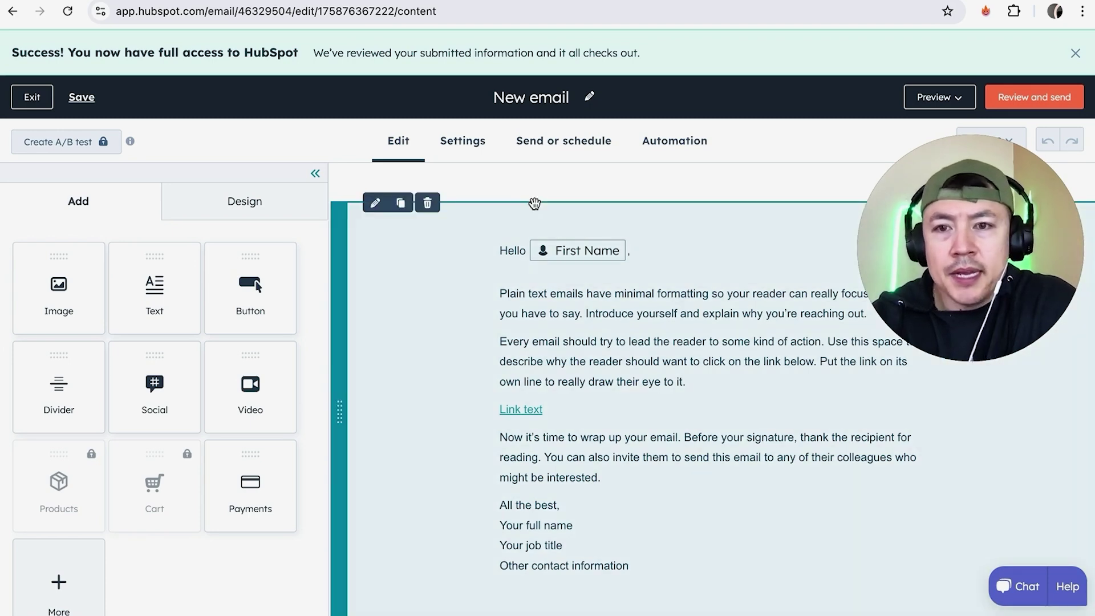
Step: Delete 'emails' from the opening paragraph and start a new line after 'reaching out.'
{"action": "scroll", "coordinate": [536, 400], "scroll_direction": "down", "scroll_amount": 1}
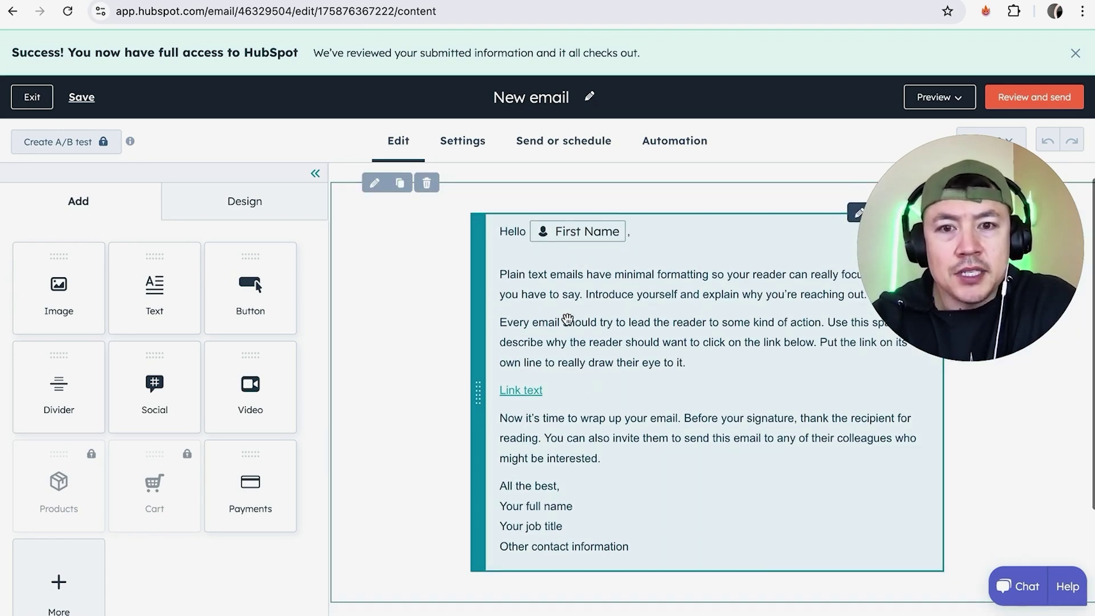
{"action": "left_click", "coordinate": [566, 346]}
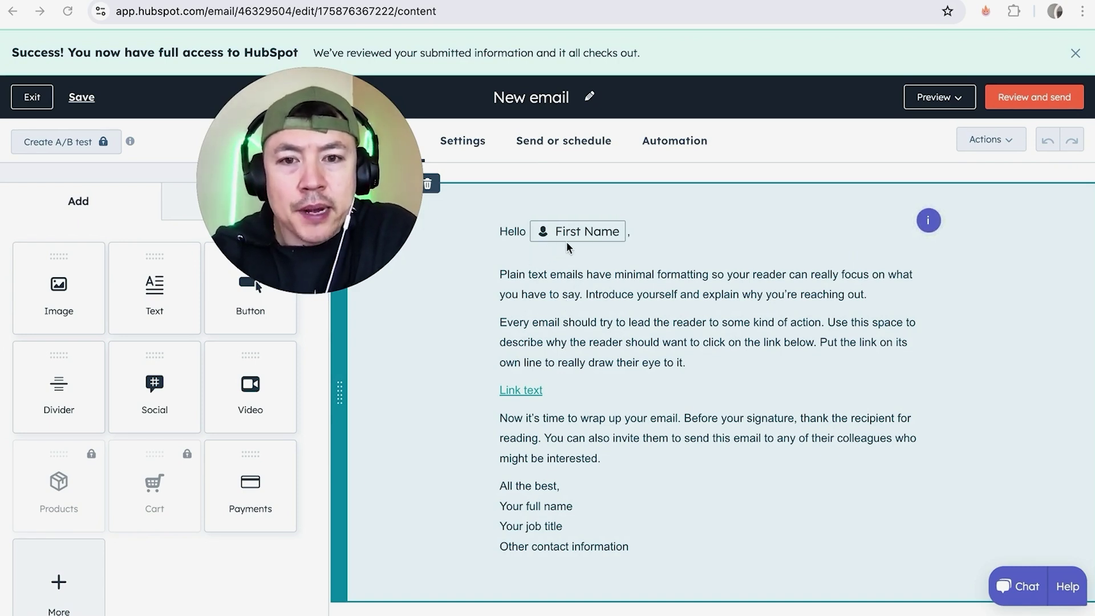
{"action": "left_click", "coordinate": [571, 279]}
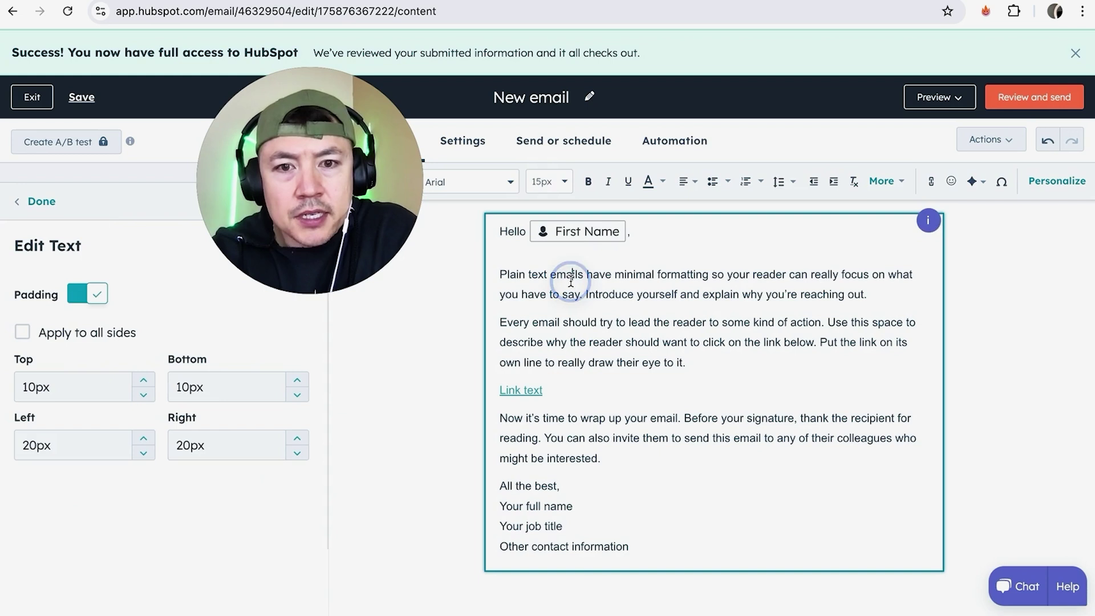
{"action": "double_click", "coordinate": [571, 279]}
{"action": "key", "text": "BackSpace"}
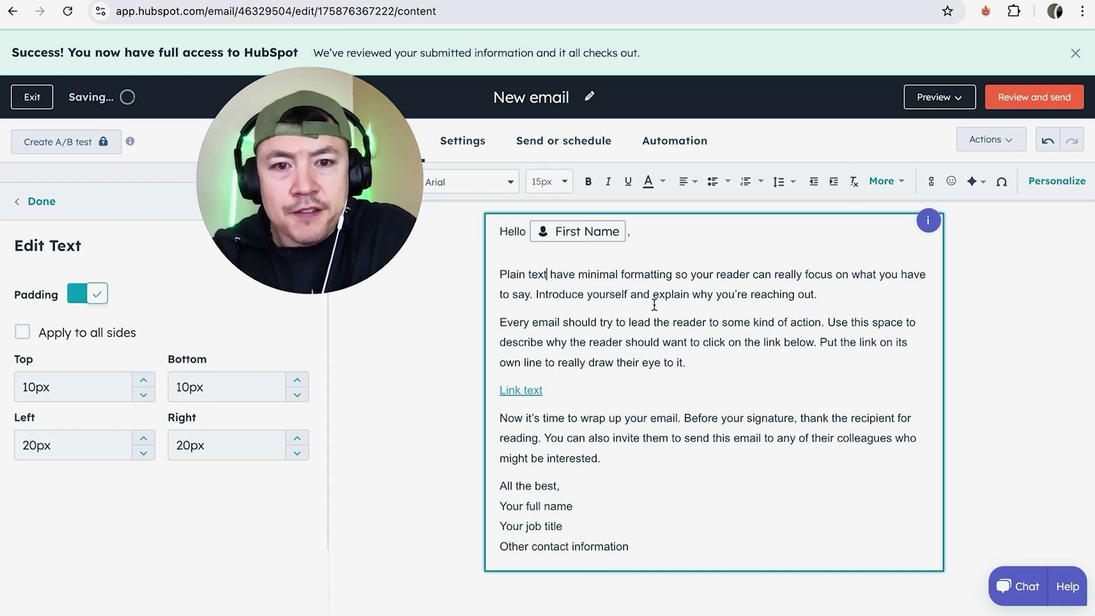
{"action": "left_click", "coordinate": [819, 294]}
{"action": "key", "text": "Return"}
{"action": "key", "text": "Return"}
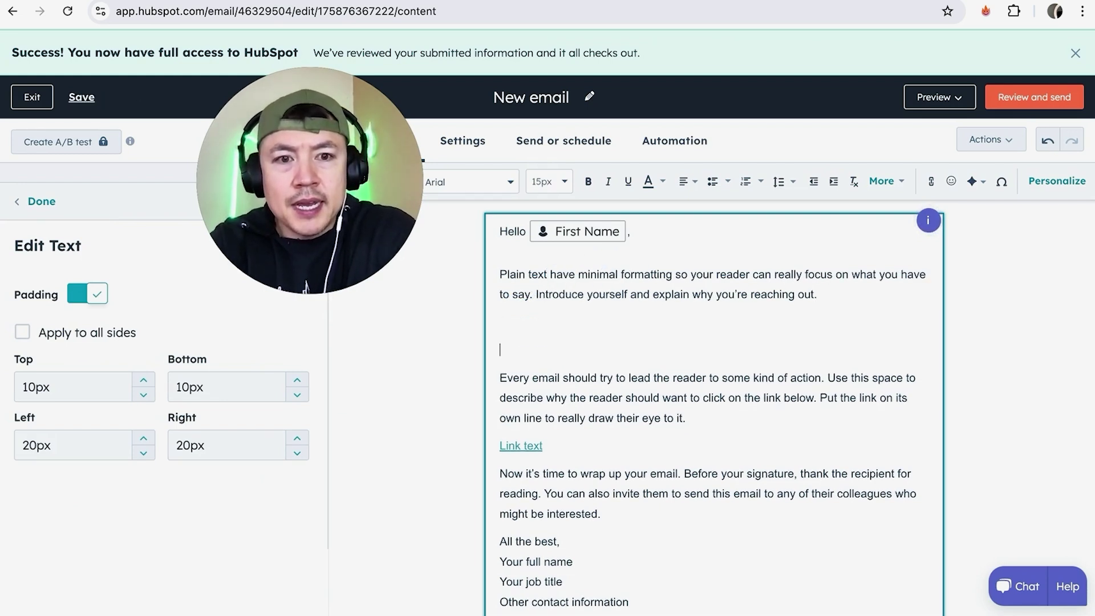
{"action": "key", "text": "BackSpace"}
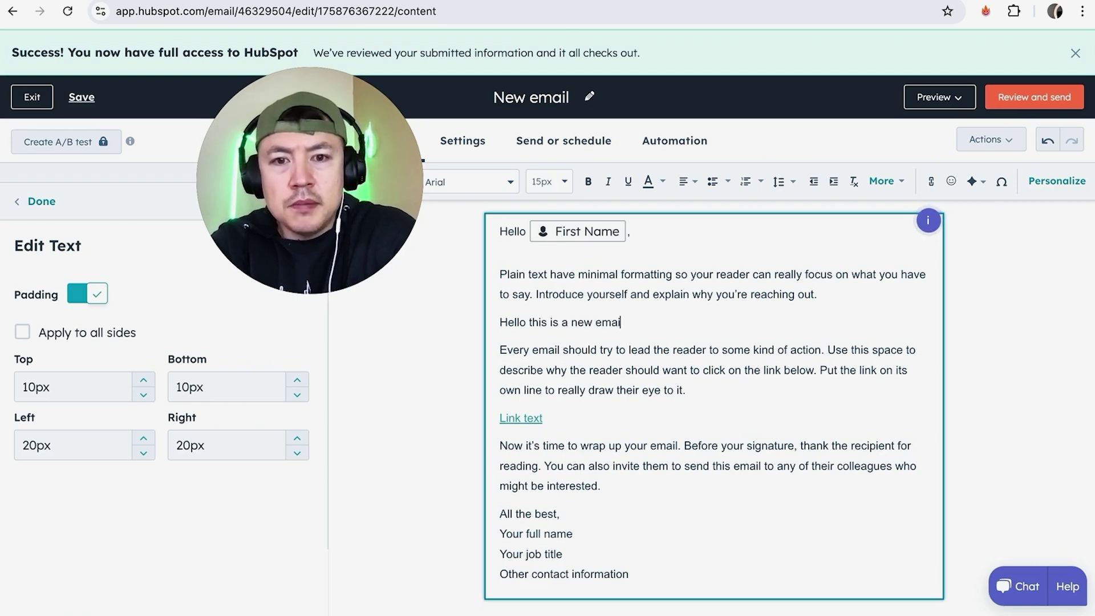
Step: Add an image block above the greeting and upload the blurred 560×373 header photo
{"action": "left_click", "coordinate": [40, 202]}
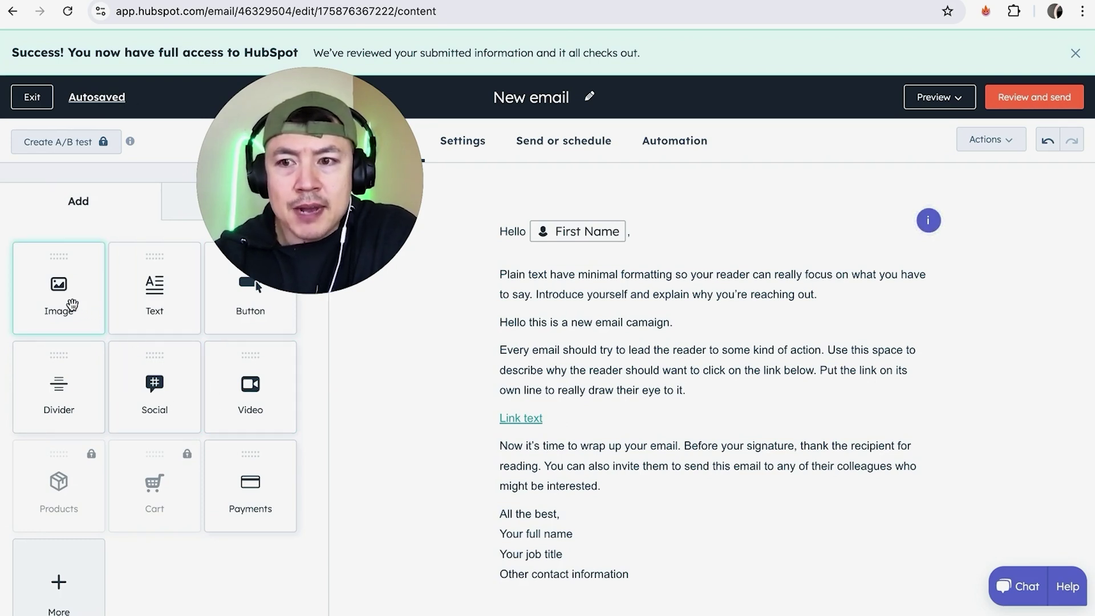
{"action": "mouse_move", "coordinate": [66, 303]}
{"action": "left_mouse_down"}
{"action": "mouse_move", "coordinate": [411, 420]}
{"action": "mouse_move", "coordinate": [587, 445]}
{"action": "mouse_move", "coordinate": [695, 501]}
{"action": "mouse_move", "coordinate": [701, 538]}
{"action": "mouse_move", "coordinate": [683, 354]}
{"action": "mouse_move", "coordinate": [697, 247]}
{"action": "mouse_move", "coordinate": [689, 578]}
{"action": "mouse_move", "coordinate": [679, 242]}
{"action": "left_mouse_up"}
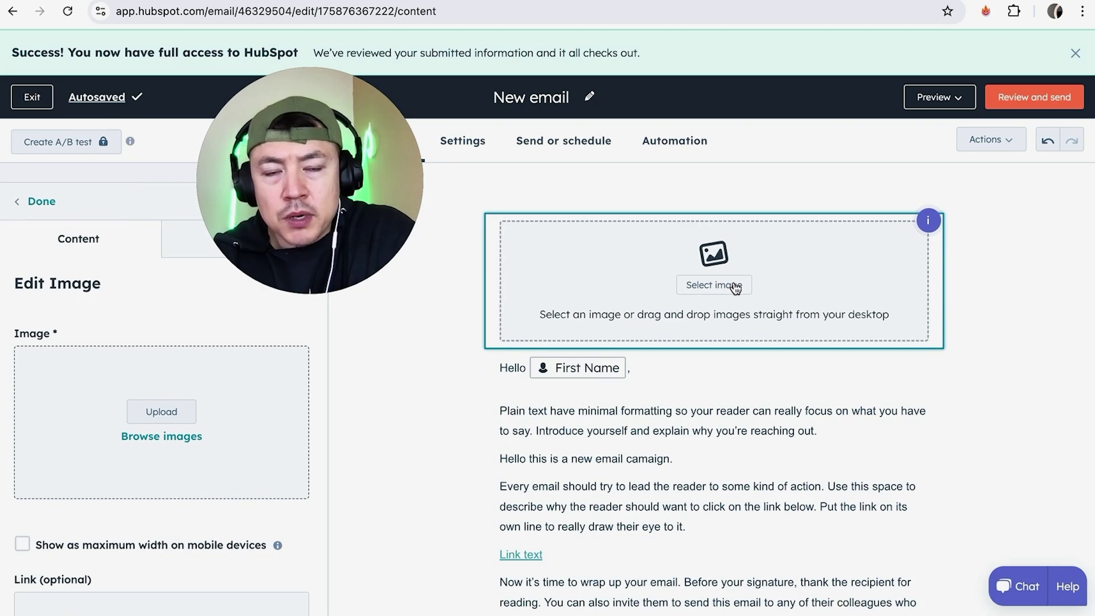
{"action": "left_click", "coordinate": [728, 289]}
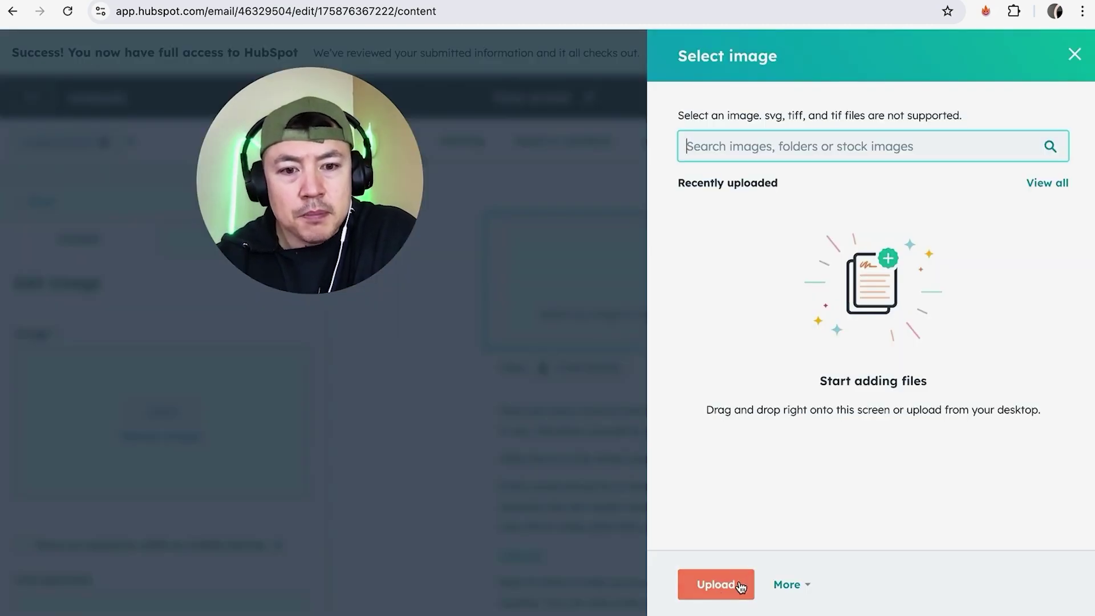
{"action": "left_click", "coordinate": [716, 585]}
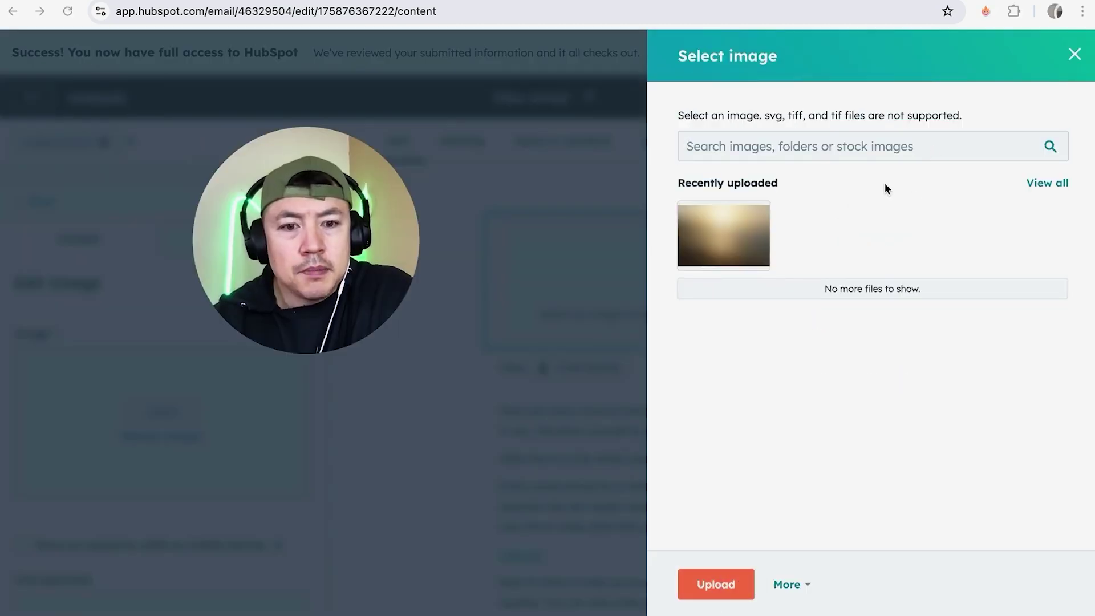
{"action": "left_click", "coordinate": [734, 234]}
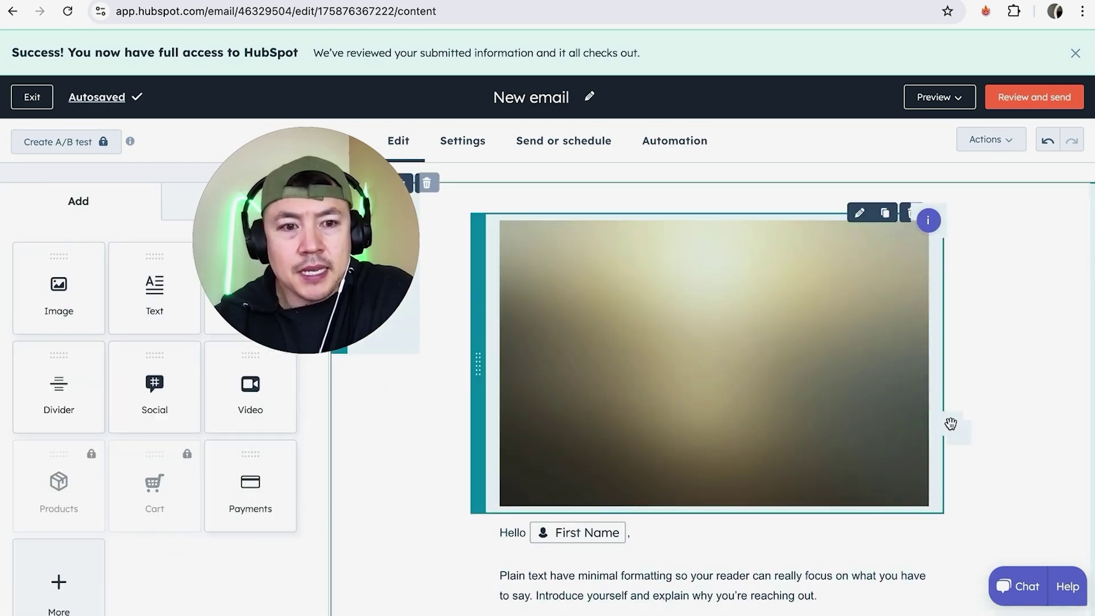
{"action": "scroll", "coordinate": [951, 421], "scroll_direction": "down", "scroll_amount": 3}
{"action": "scroll", "coordinate": [950, 436], "scroll_direction": "down", "scroll_amount": 3}
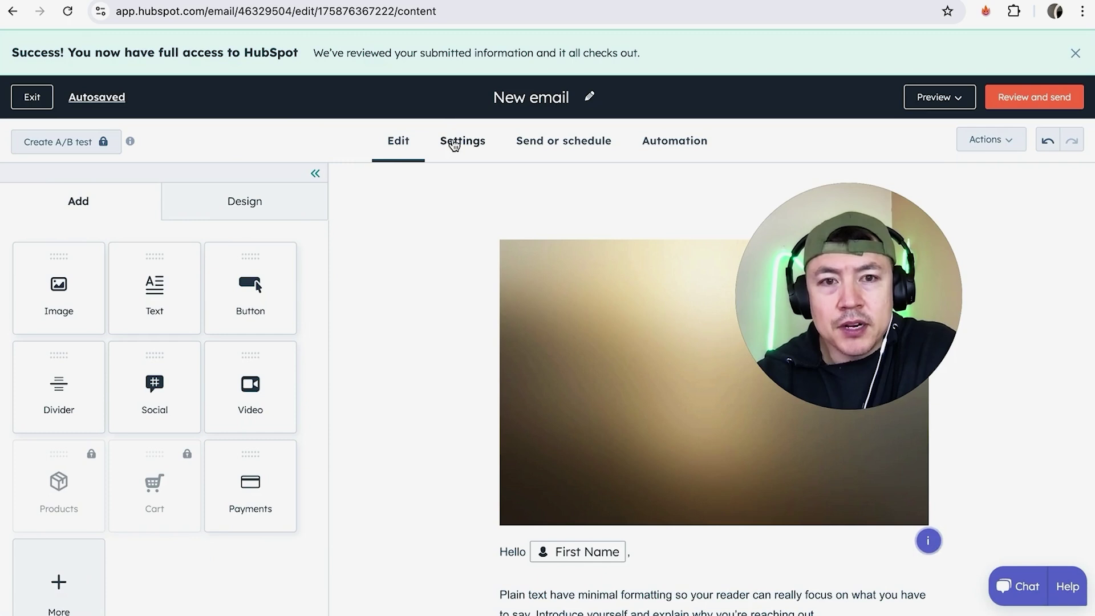
Step: Paste the subject 'New Email Campaign: Introducing Our Latest Offer!' into the email settings
{"action": "left_click", "coordinate": [459, 142]}
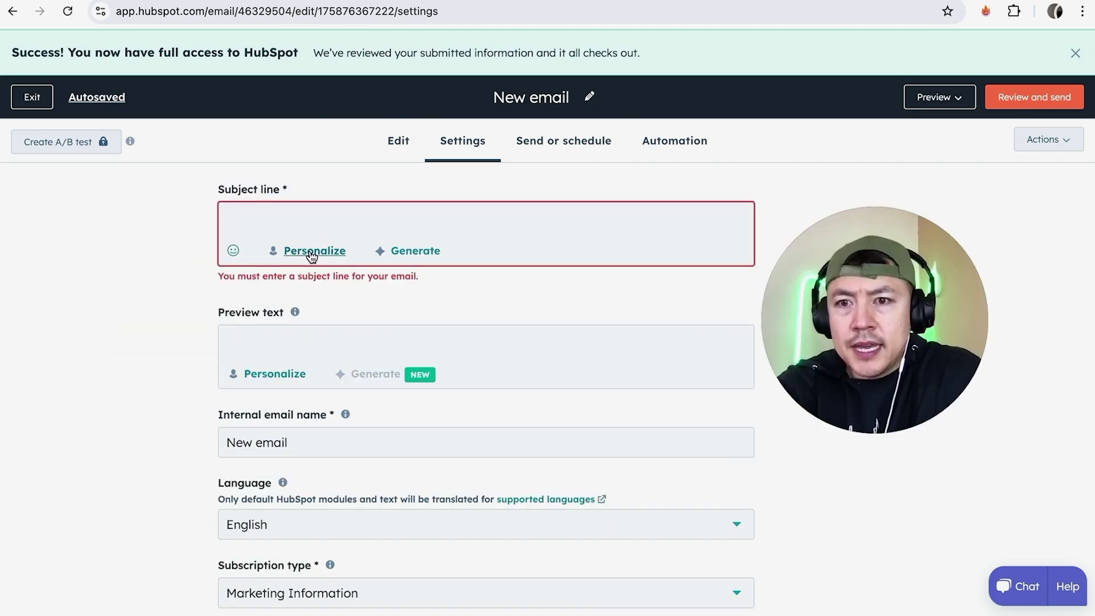
{"action": "left_click", "coordinate": [303, 214]}
{"action": "type", "text": "💌 New Email Campaign: Introducing Our Latest Offer!"}
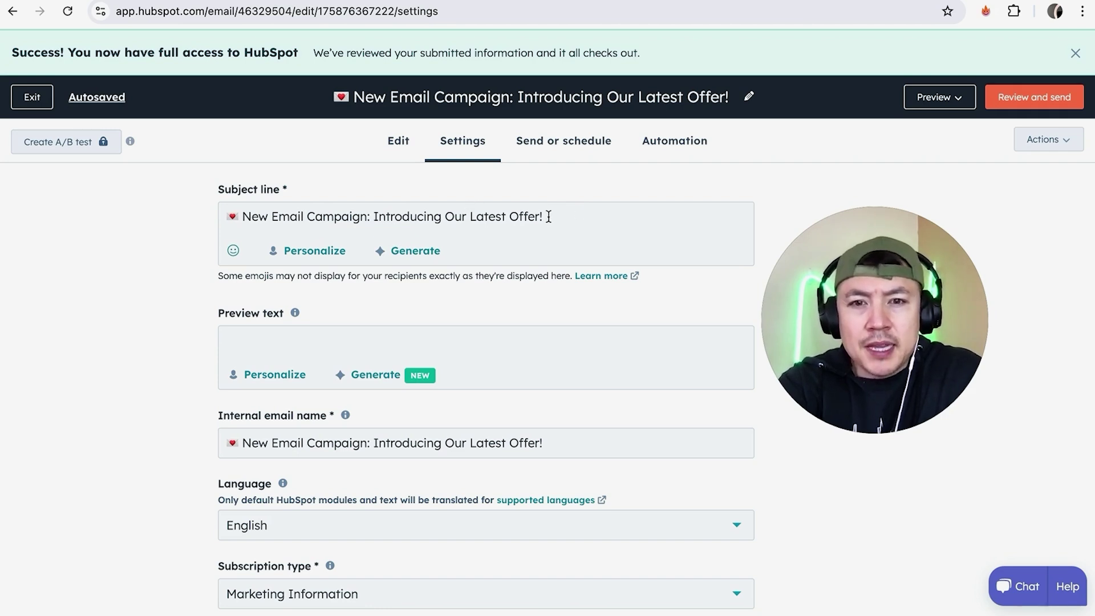
{"action": "left_click_drag", "start_coordinate": [258, 216], "coordinate": [545, 216]}
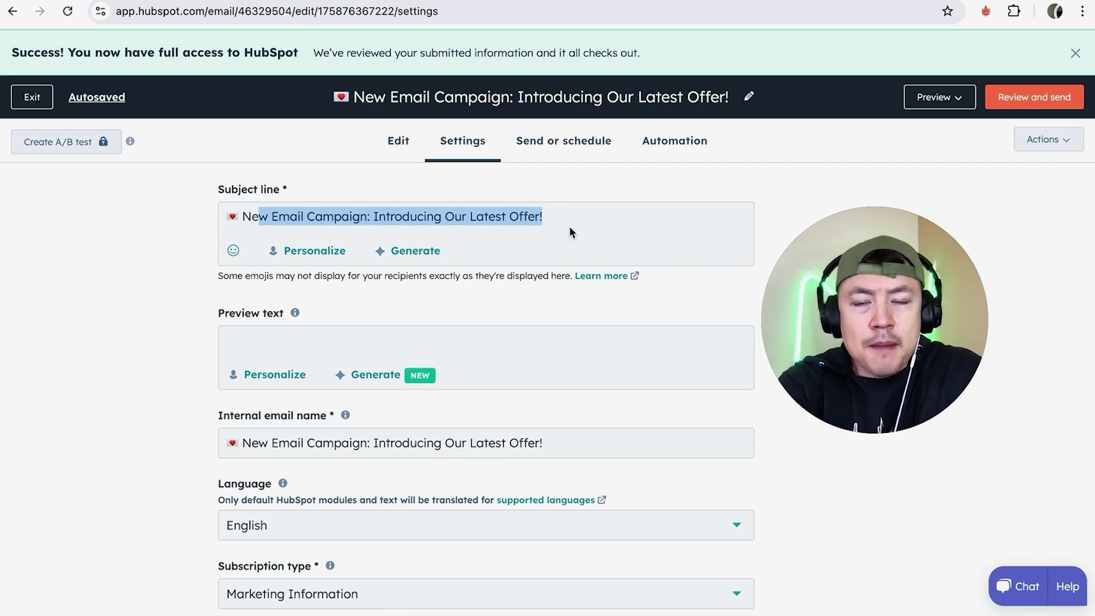
{"action": "left_click", "coordinate": [555, 194]}
Step: Add the iPhone preview text, keeping language English and subscription type Marketing Information
{"action": "scroll", "coordinate": [525, 286], "scroll_direction": "down", "scroll_amount": 2}
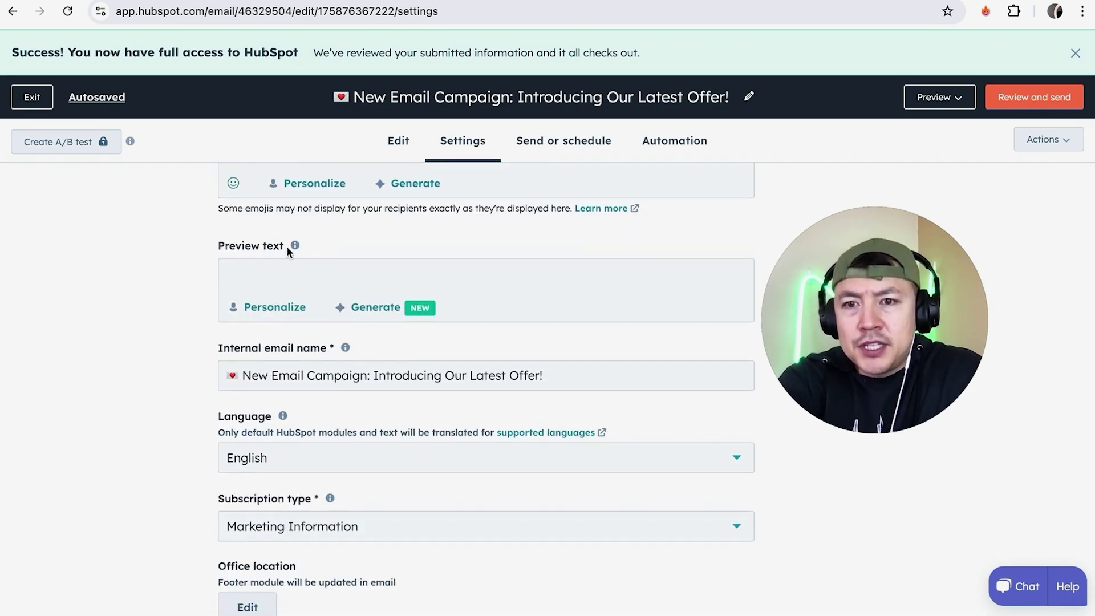
{"action": "type", "text": "This is the preview of"}
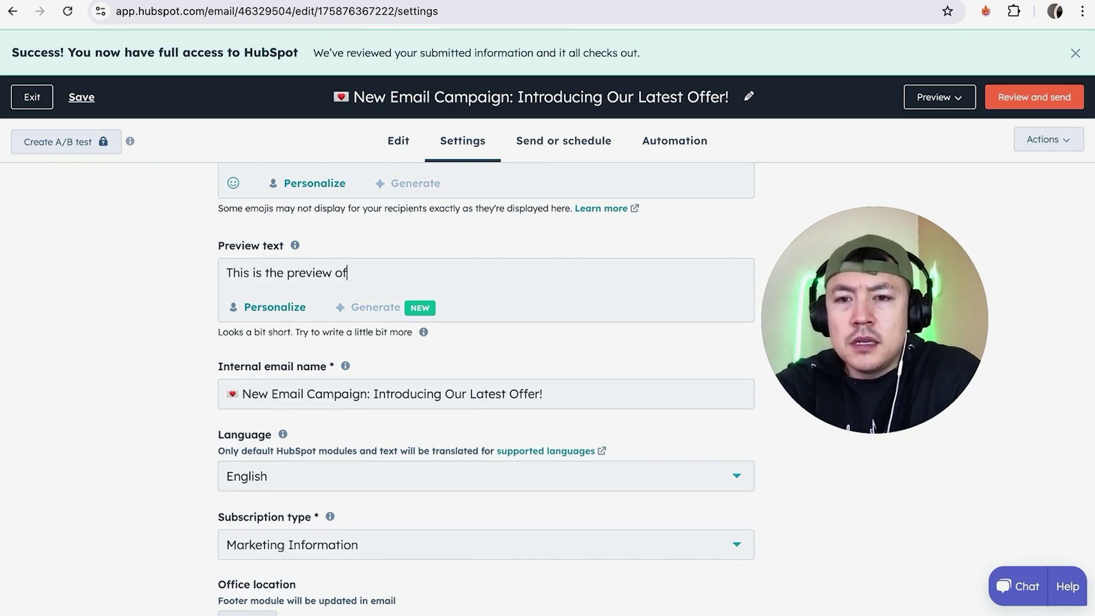
{"action": "type", "text": " the email that will show in the iphone"}
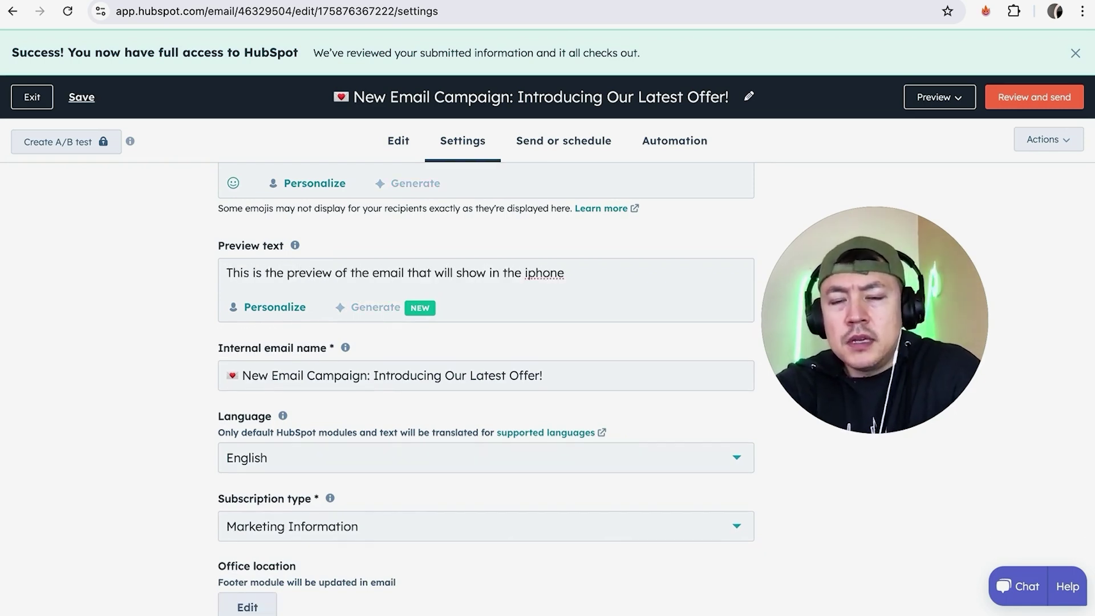
{"action": "scroll", "coordinate": [303, 374], "scroll_direction": "down", "scroll_amount": 2}
{"action": "left_click", "coordinate": [302, 375]}
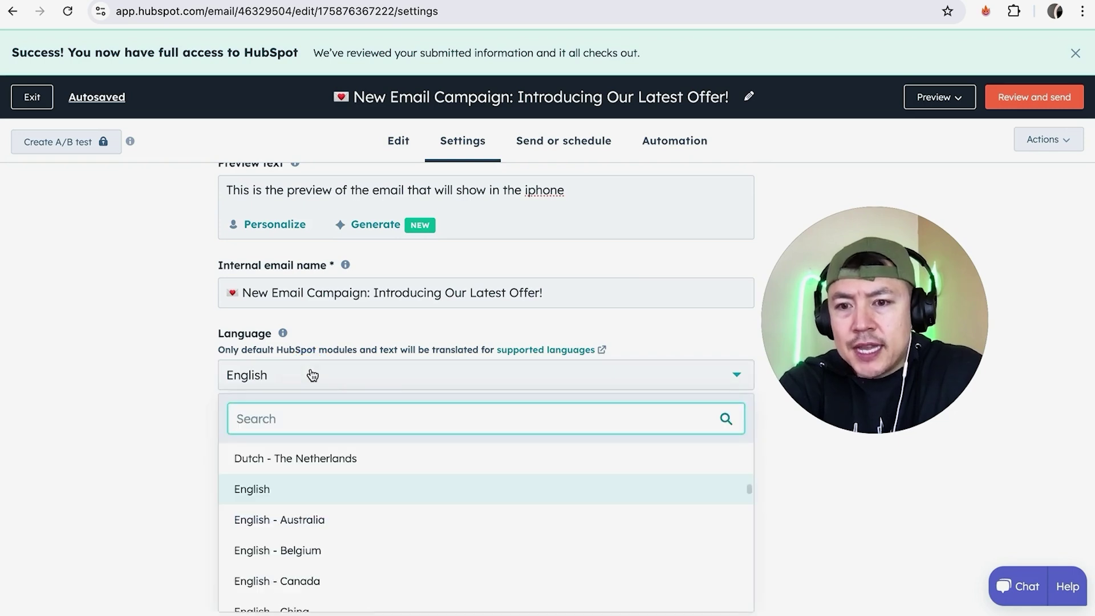
{"action": "left_click", "coordinate": [312, 375]}
{"action": "scroll", "coordinate": [179, 378], "scroll_direction": "down", "scroll_amount": 1}
{"action": "left_click", "coordinate": [363, 401]}
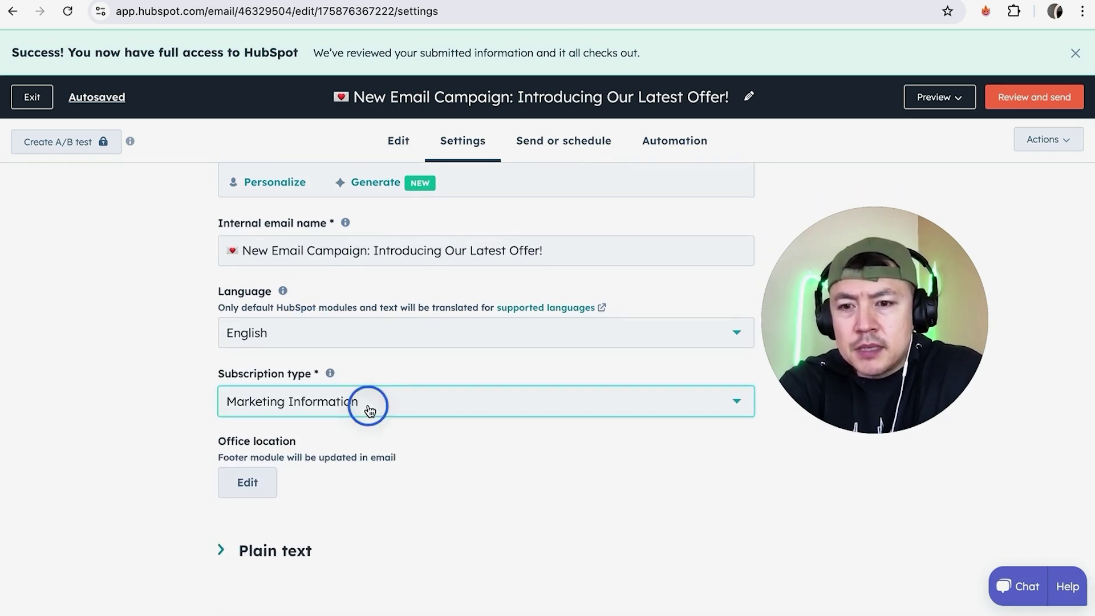
{"action": "left_click", "coordinate": [369, 410]}
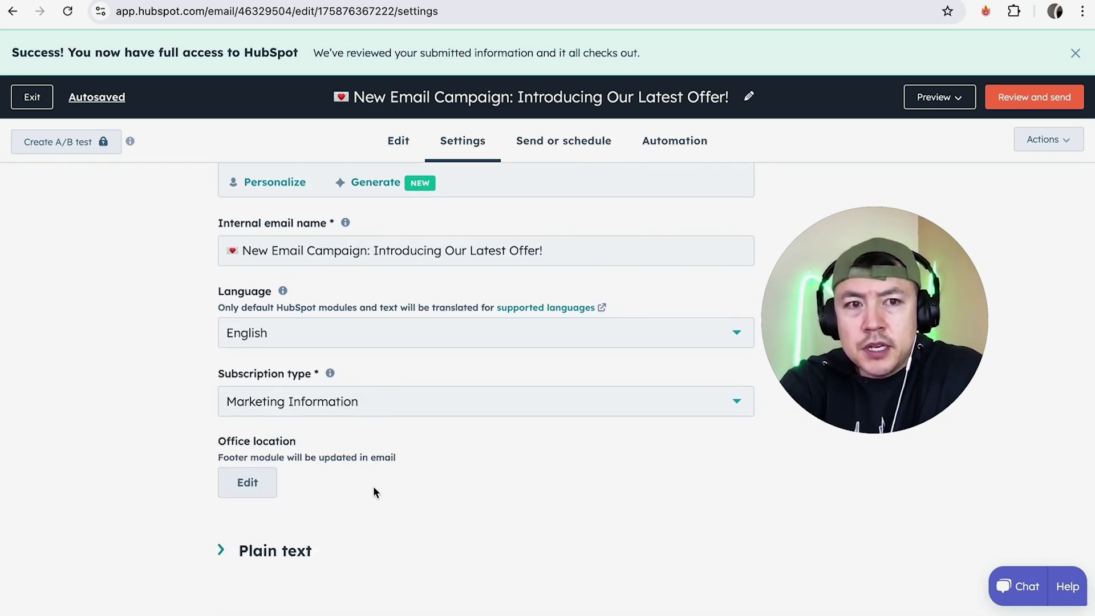
{"action": "scroll", "coordinate": [446, 370], "scroll_direction": "up", "scroll_amount": 1}
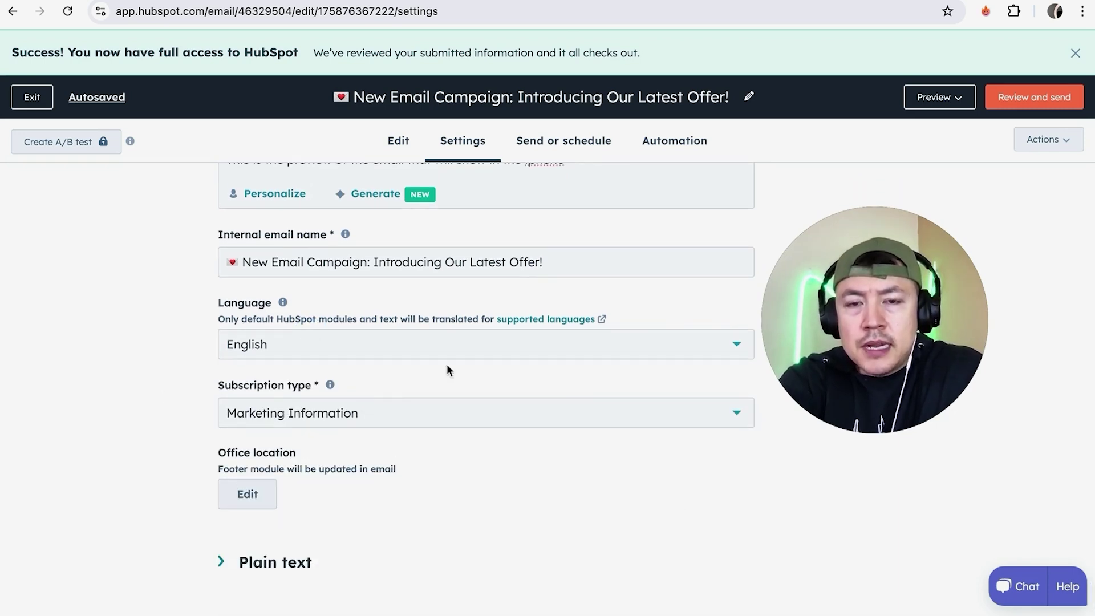
Step: Exclude one contact and schedule the send for 08/19/2024 at 12:32 PM
{"action": "left_click", "coordinate": [582, 144]}
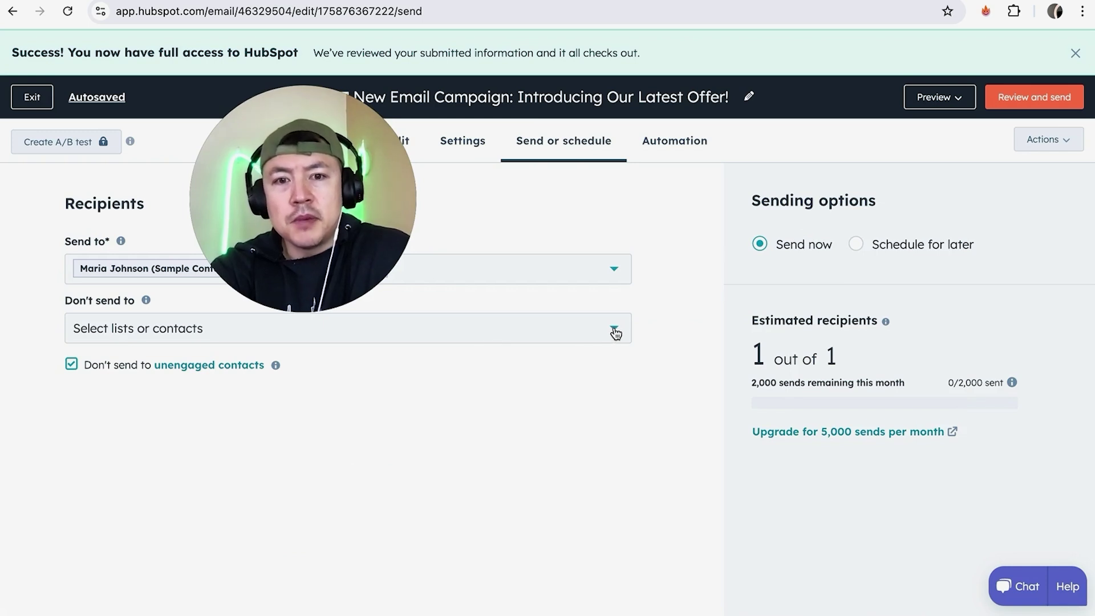
{"action": "left_click", "coordinate": [615, 330]}
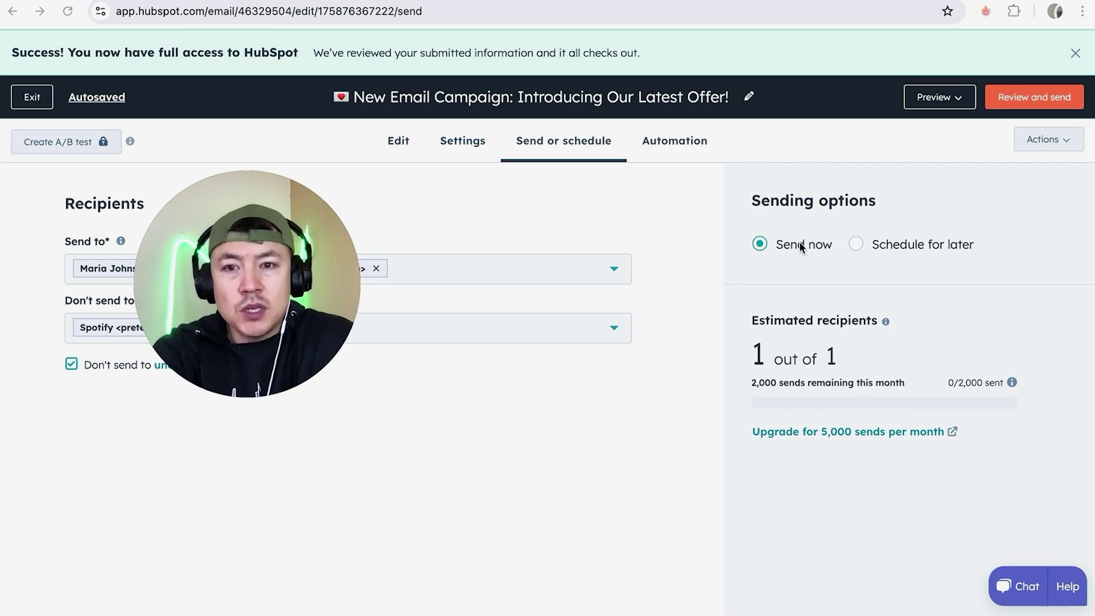
{"action": "left_click", "coordinate": [857, 244]}
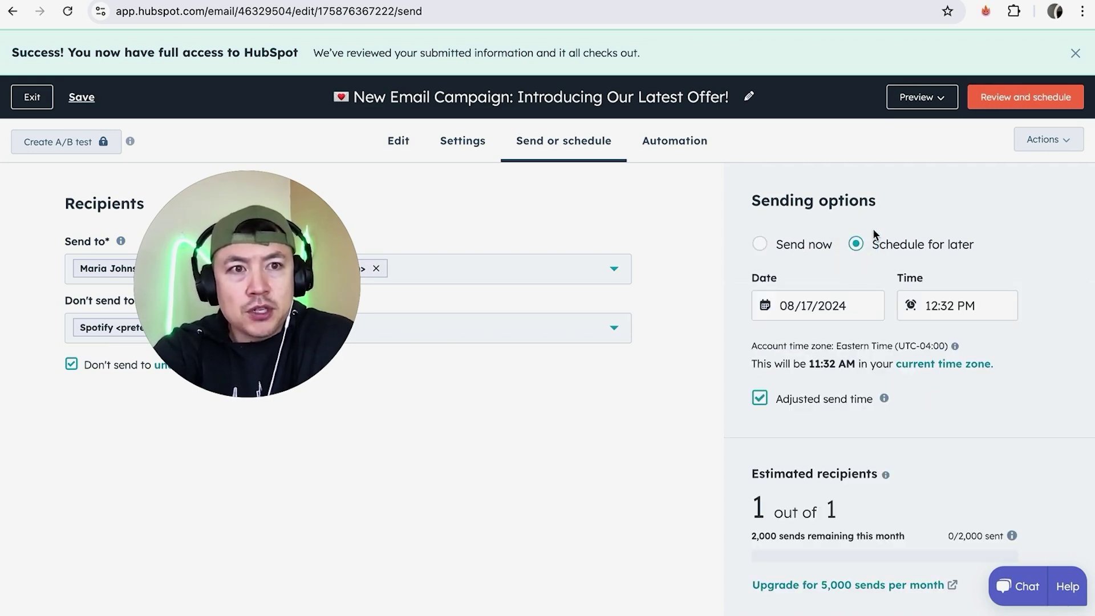
{"action": "left_click", "coordinate": [819, 308]}
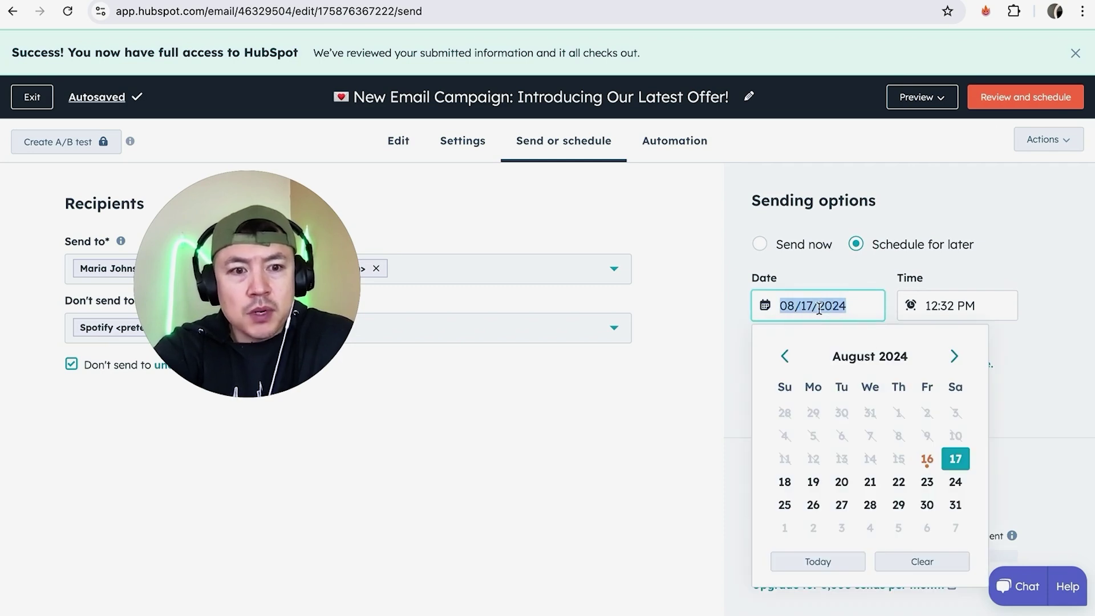
{"action": "left_click", "coordinate": [814, 482]}
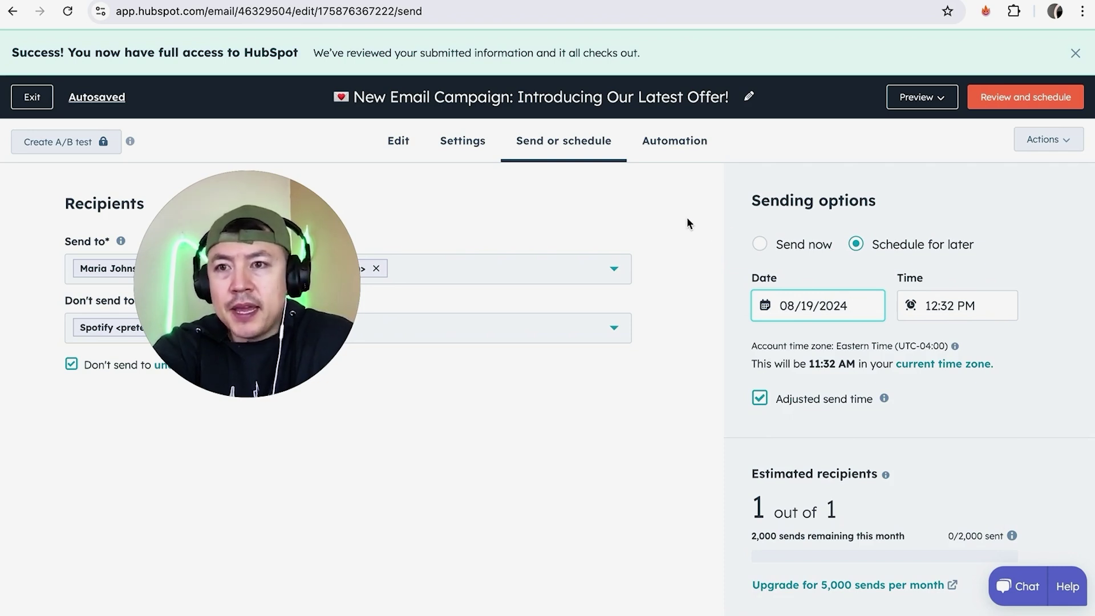
Step: Review the email summary and confirm the scheduled send
{"action": "left_click", "coordinate": [1024, 98]}
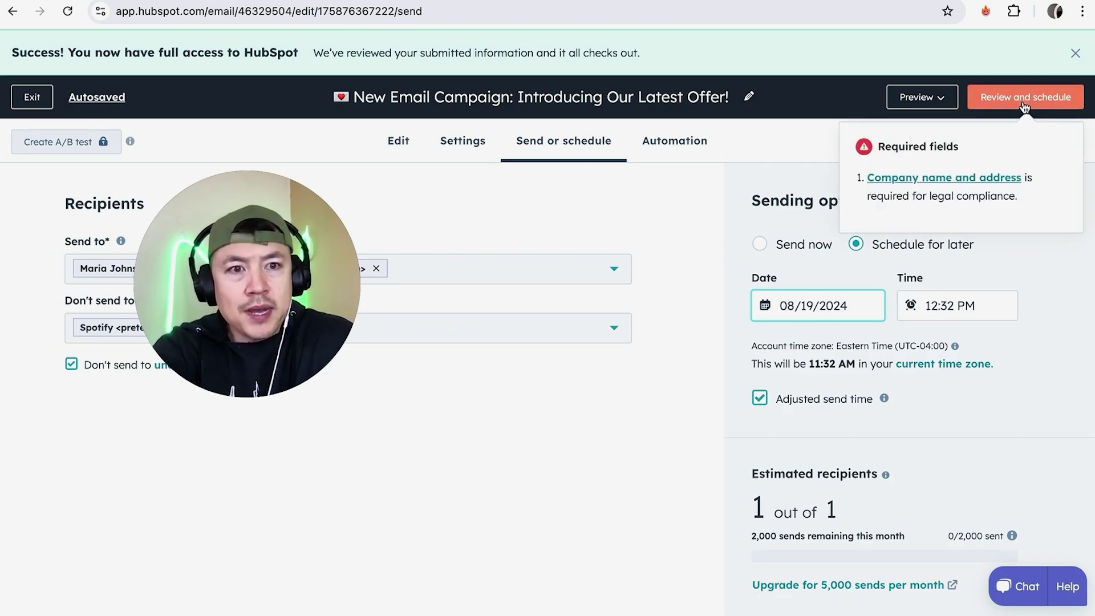
{"action": "left_click", "coordinate": [1013, 96]}
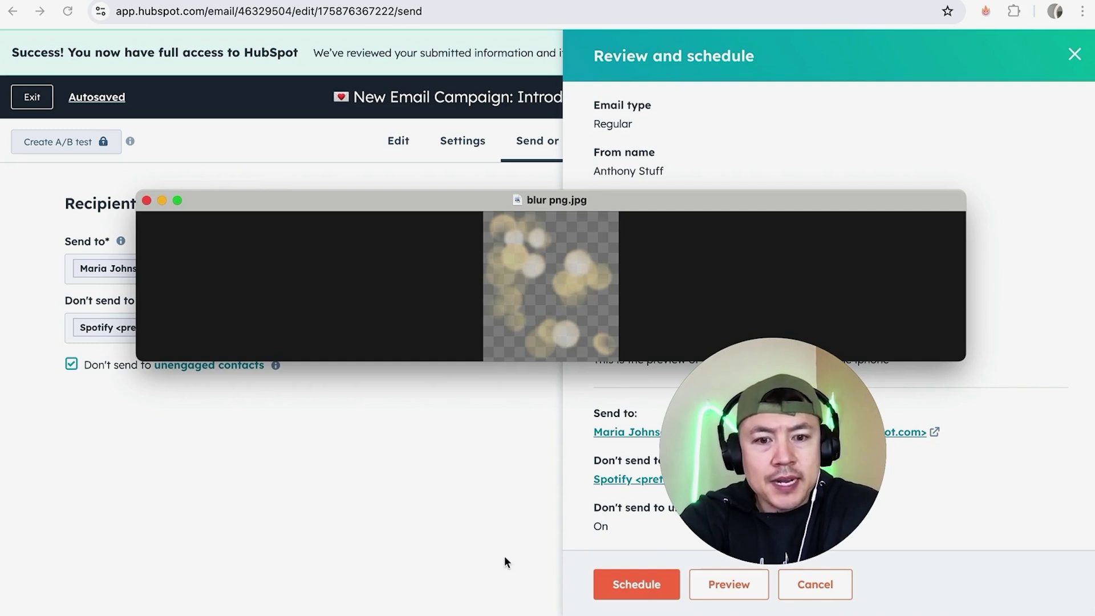
{"action": "left_click", "coordinate": [624, 585]}
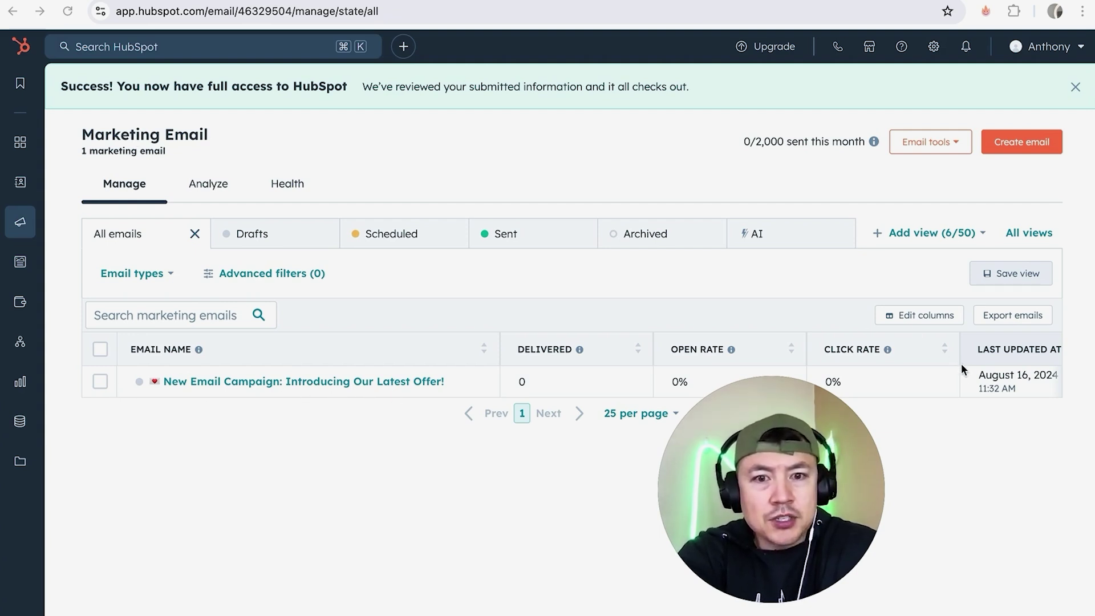
{"action": "scroll", "coordinate": [968, 367], "scroll_direction": "right", "scroll_amount": 2}
{"action": "scroll", "coordinate": [968, 367], "scroll_direction": "left", "scroll_amount": 2}
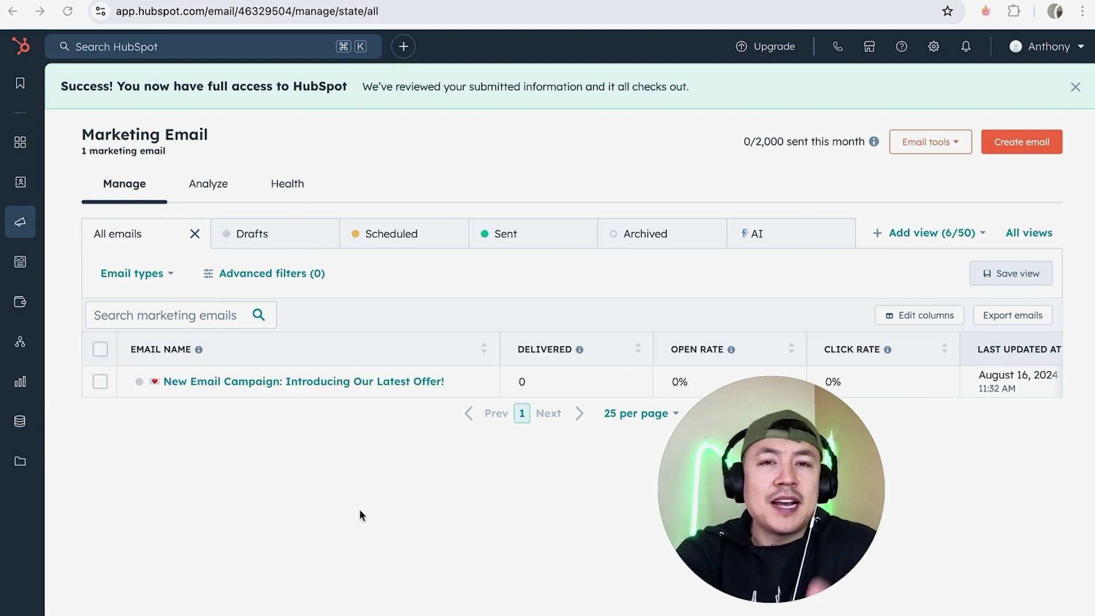